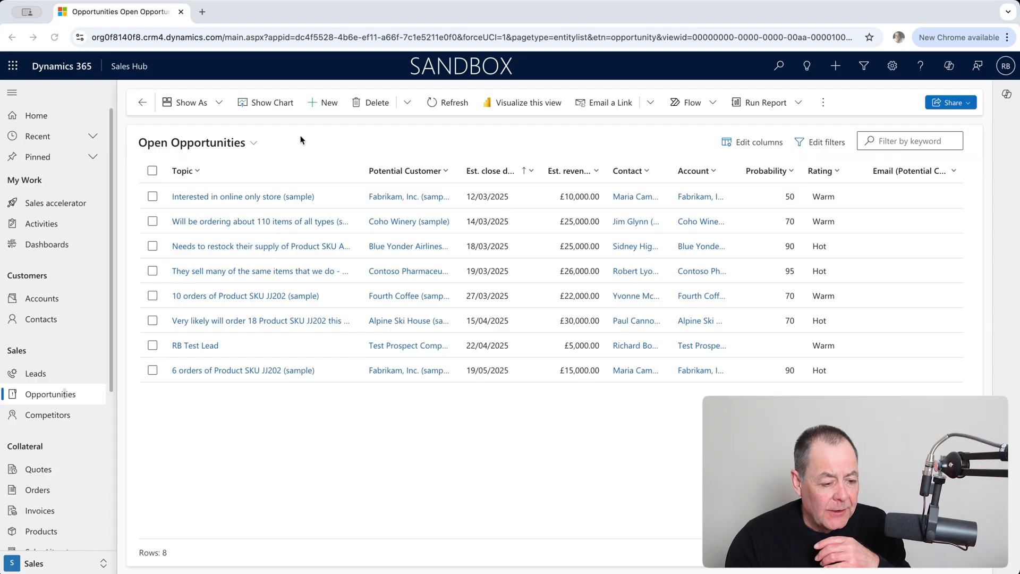
Show the chart pane for Open Opportunities, create a new chart and name it with the owner's first name followed by "Test 4".
left_click(275, 106)
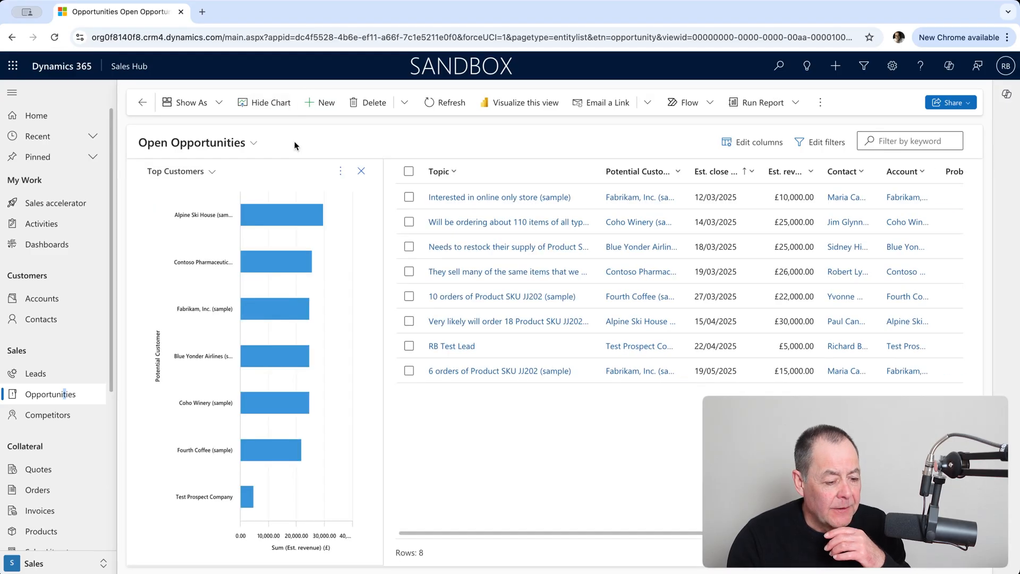
left_click(340, 173)
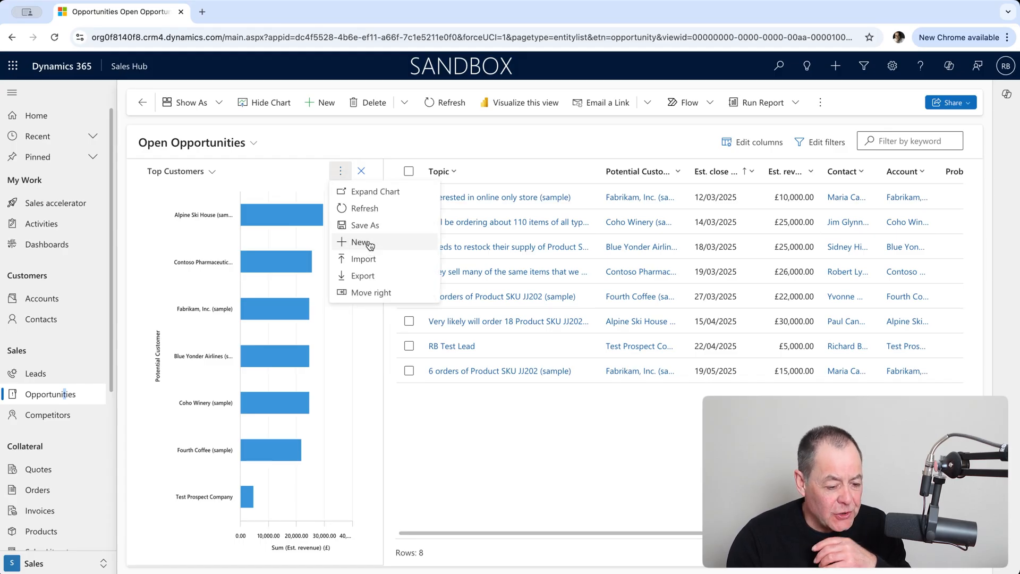
left_click(361, 242)
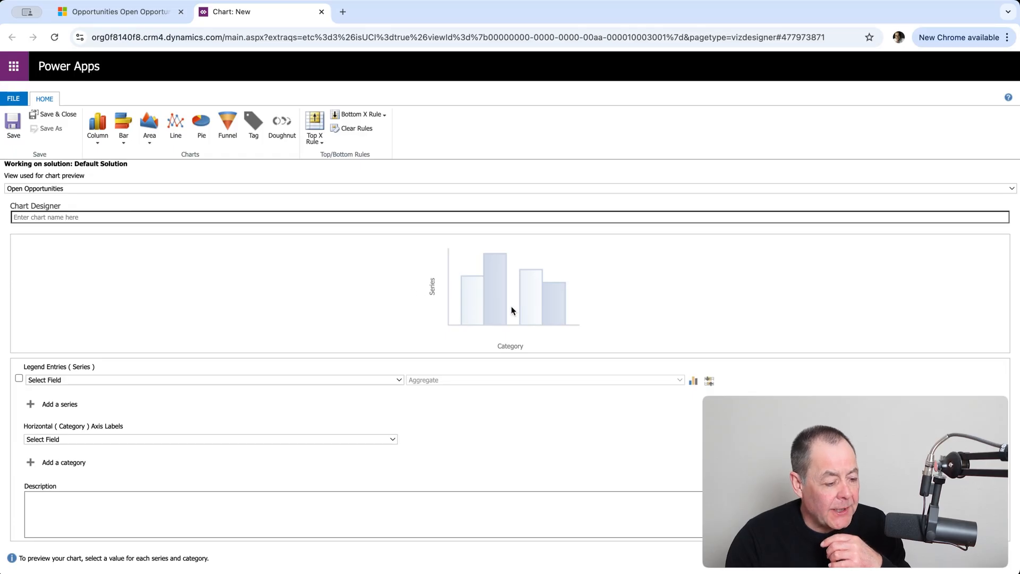
left_click(149, 220)
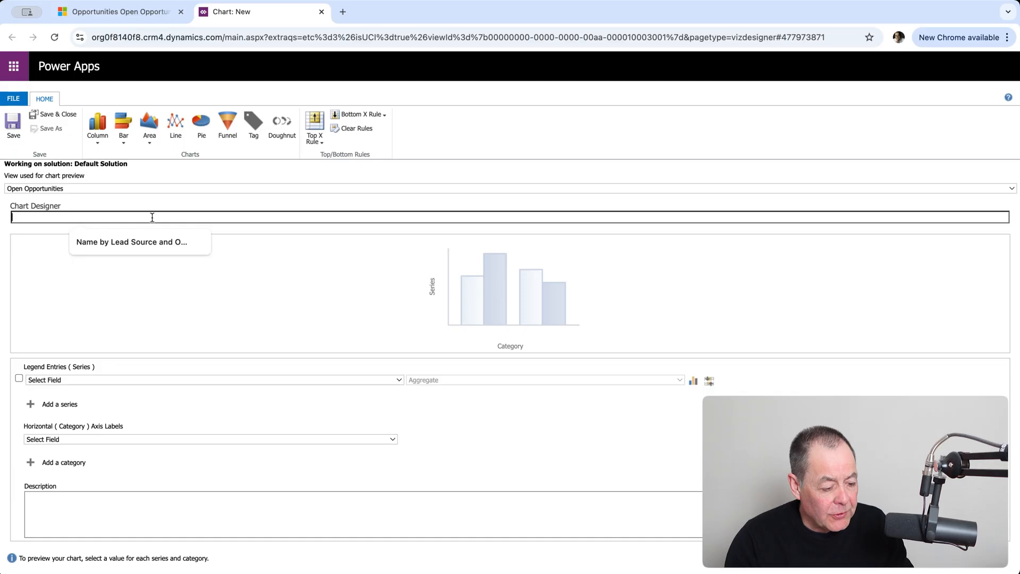
type("R")
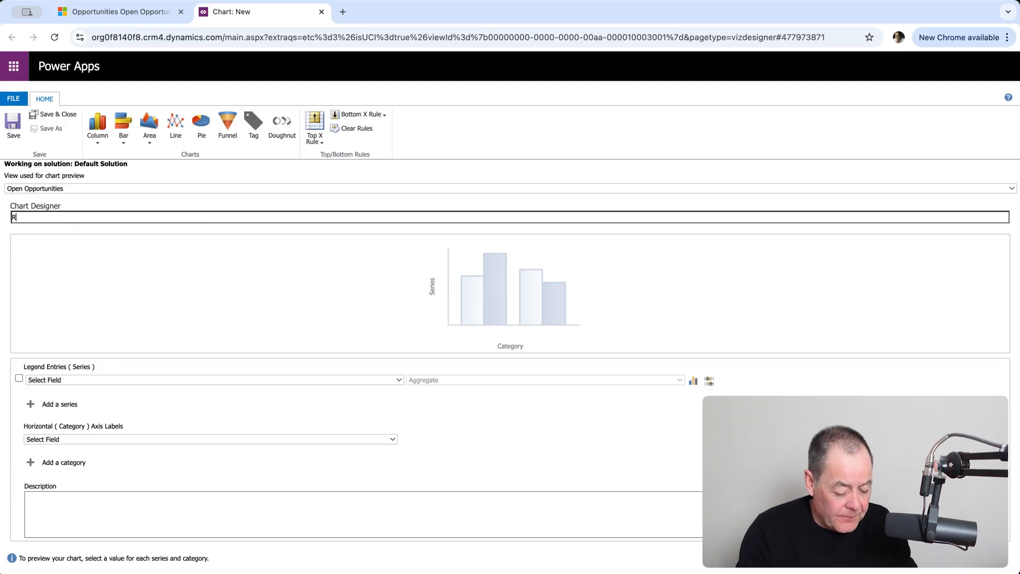
type("ichard ")
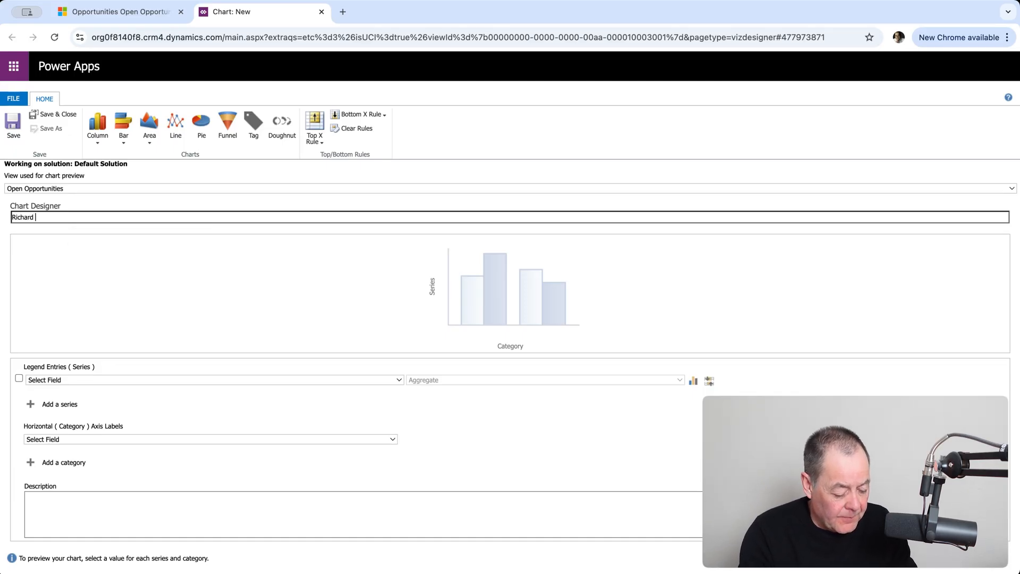
type("Test 4")
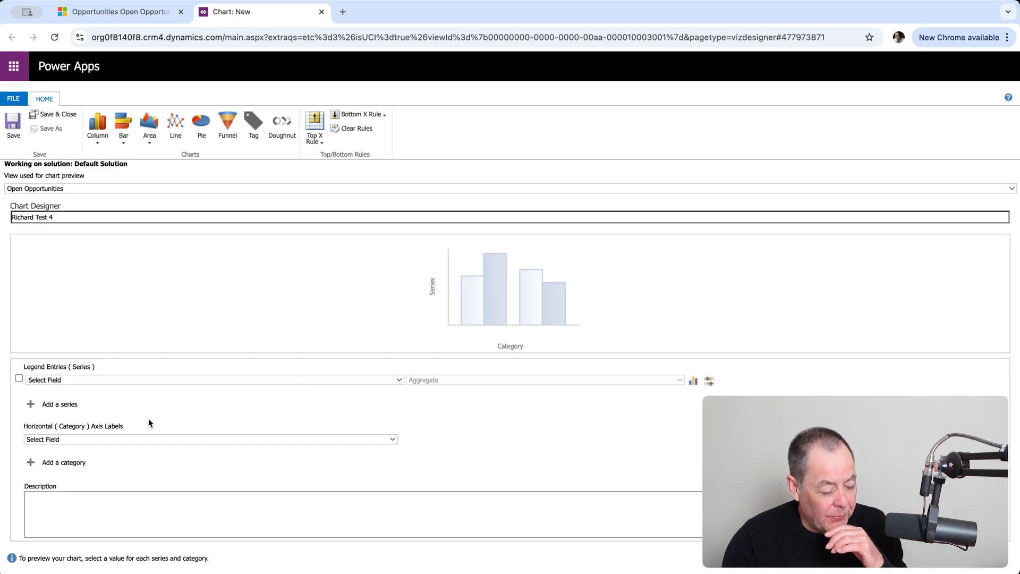
Configure the chart's data with the sum of Est. revenue as the series and Est. close date by Month plus Sales Stage as categories.
left_click(124, 429)
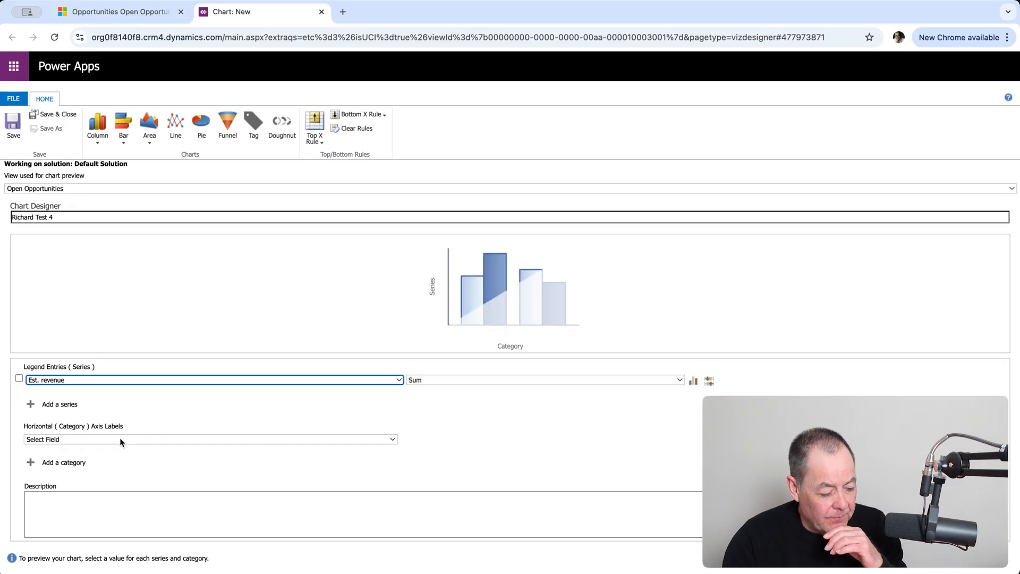
left_click(152, 440)
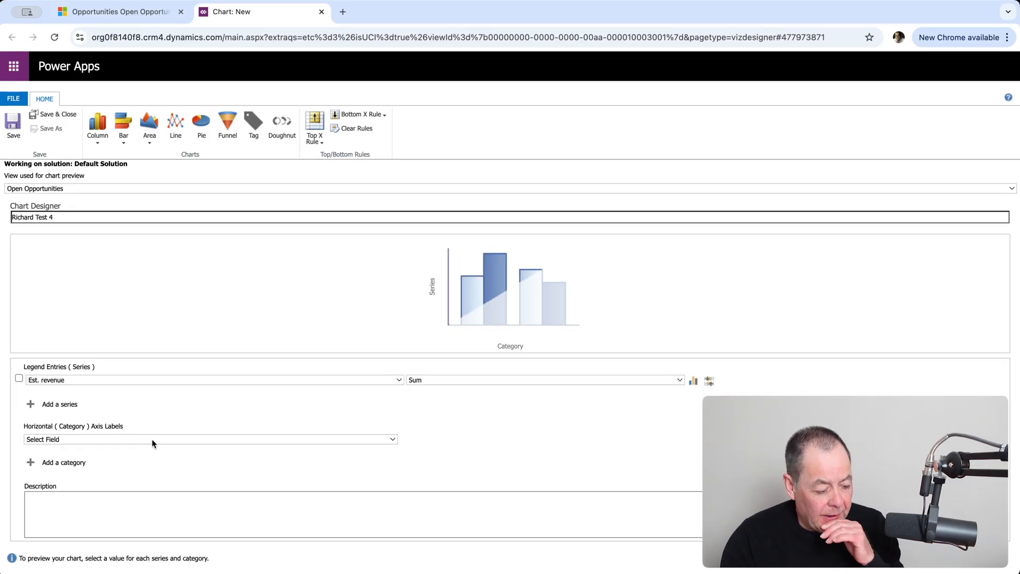
left_click(104, 474)
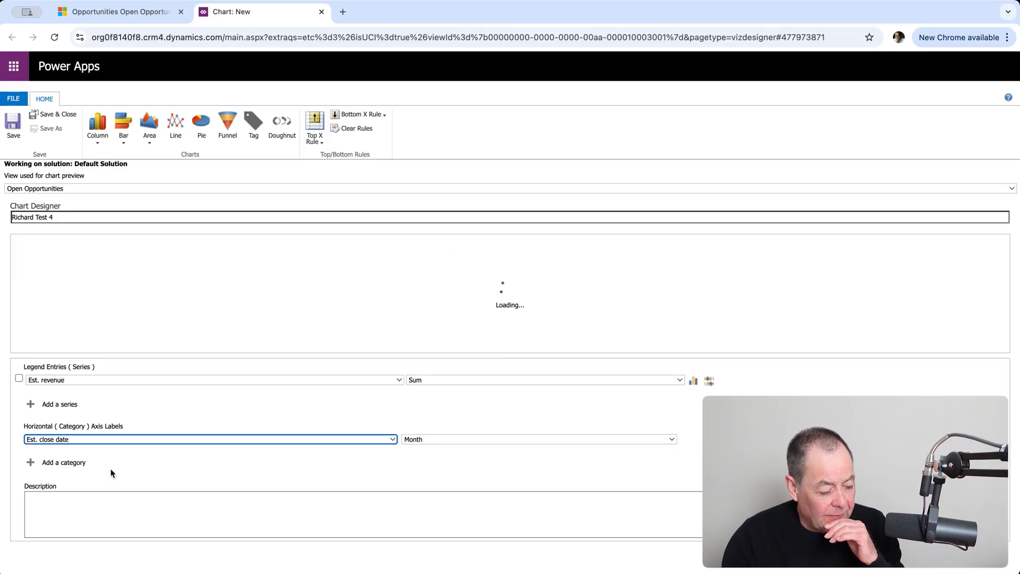
left_click(74, 464)
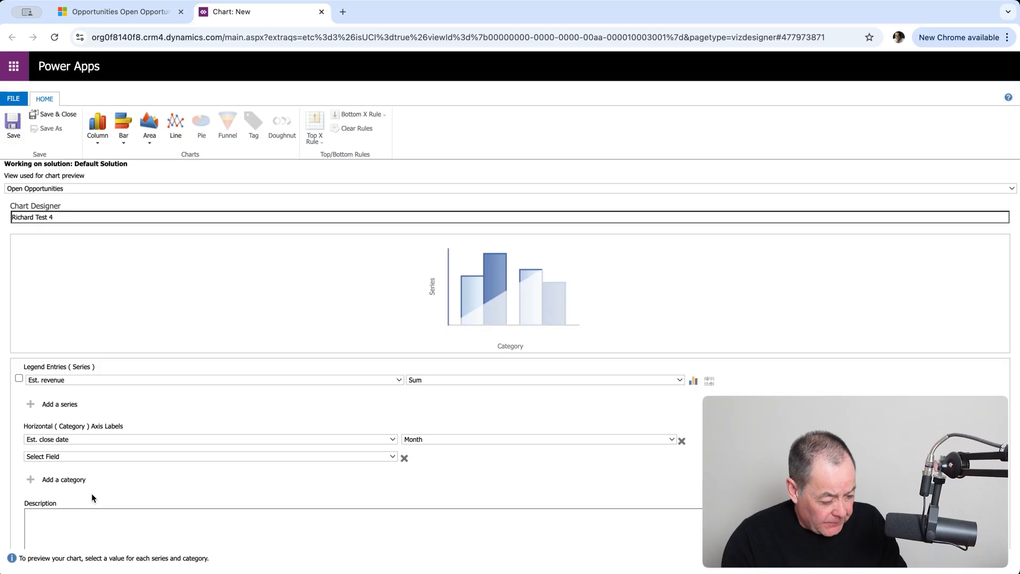
left_click(74, 519)
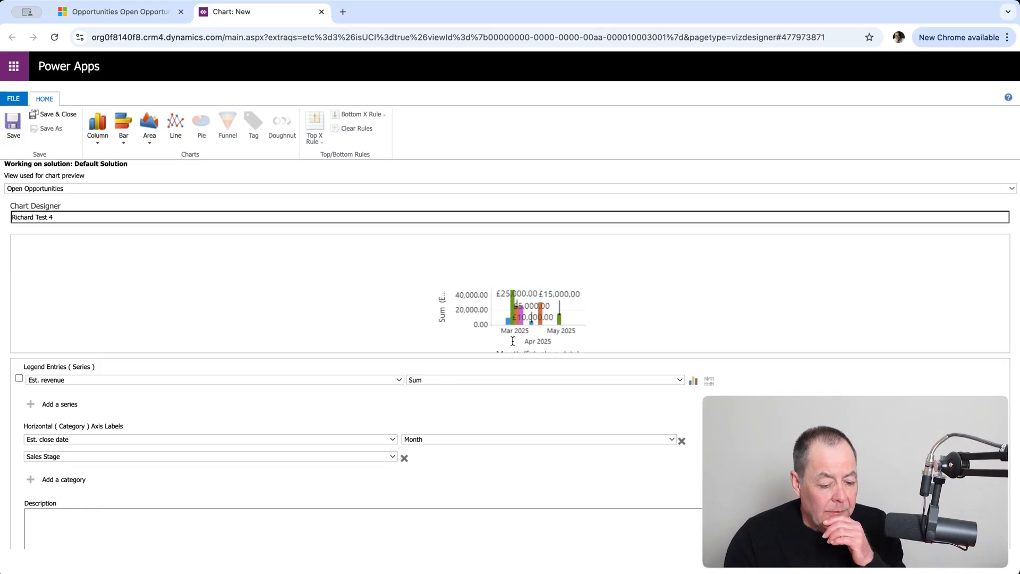
Set the Est. revenue series to the plain Column type, then save the new chart and return to the opportunities view.
left_click(693, 381)
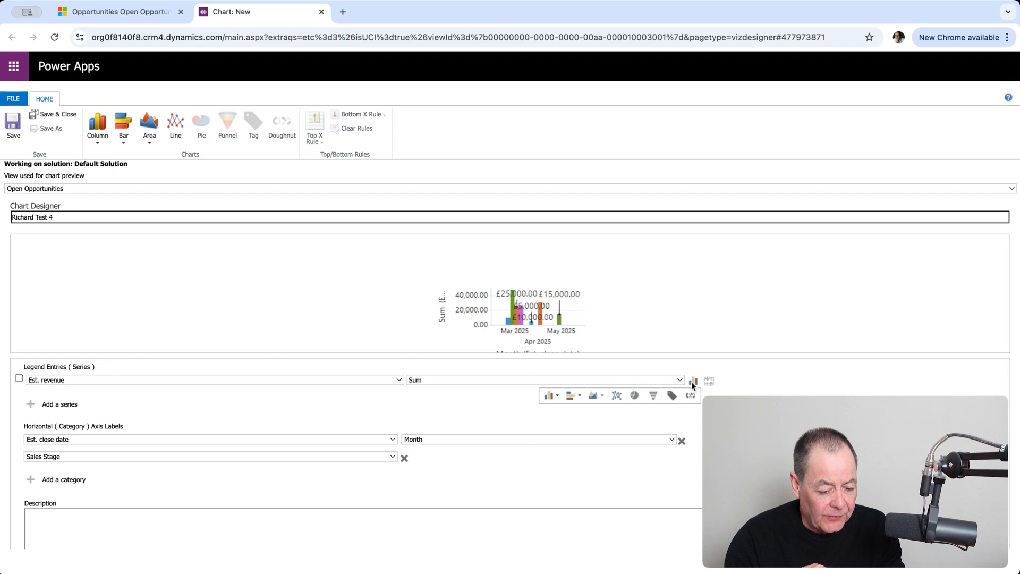
left_click(557, 395)
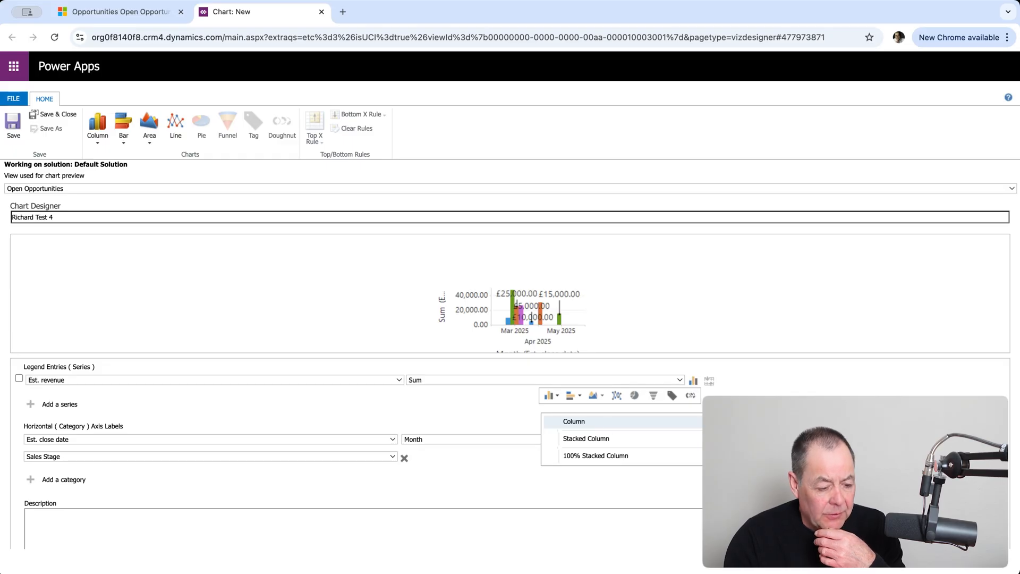
left_click(574, 421)
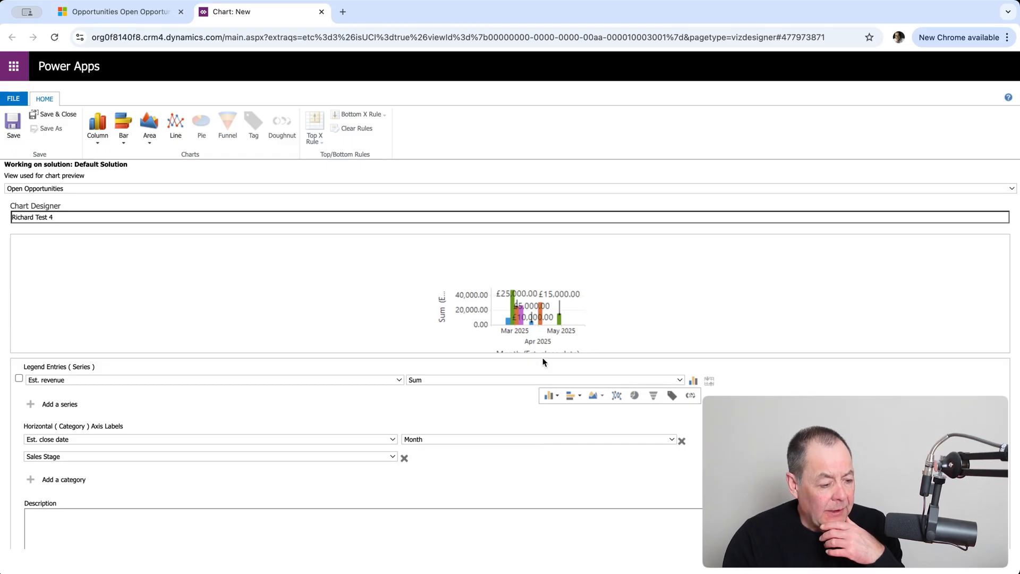
left_click(56, 114)
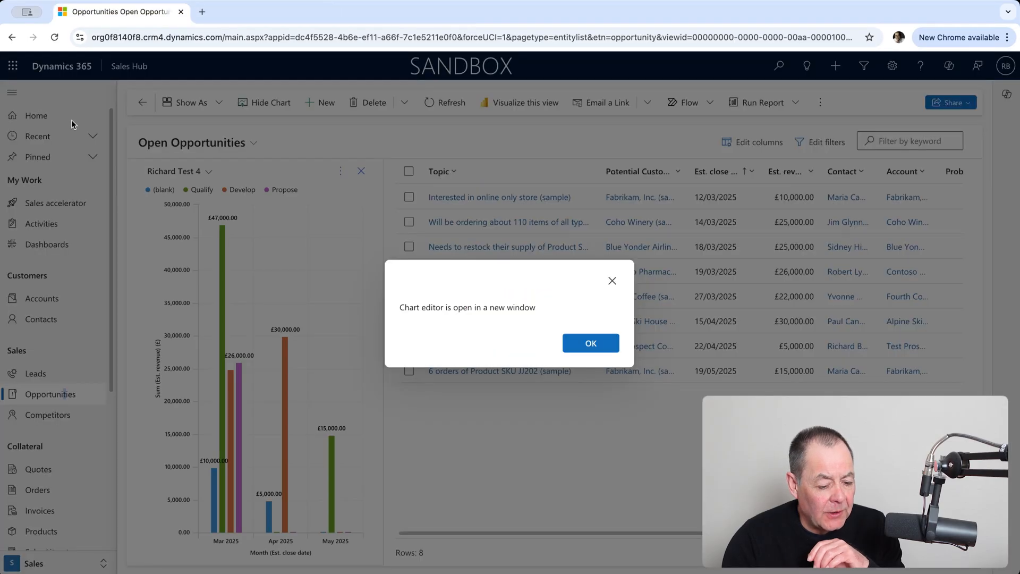
left_click(591, 344)
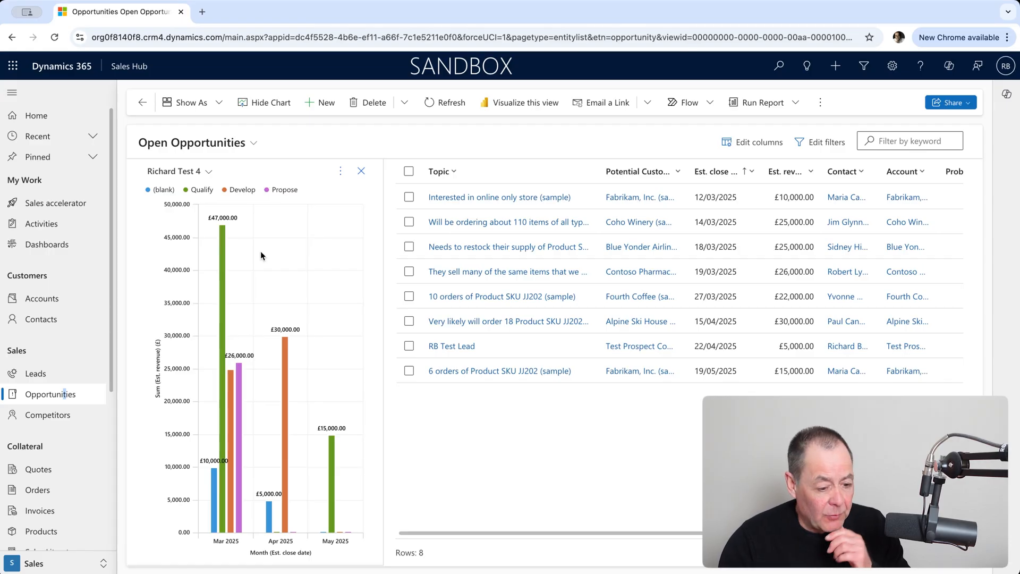
Edit the saved chart to display Est. revenue as a Stacked Column chart, and save it.
left_click(341, 172)
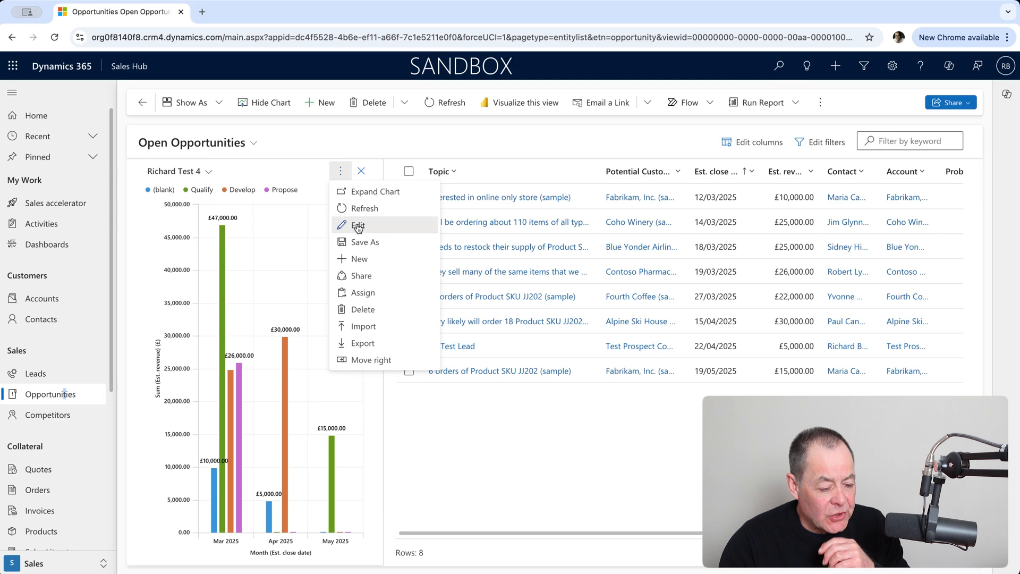
left_click(357, 226)
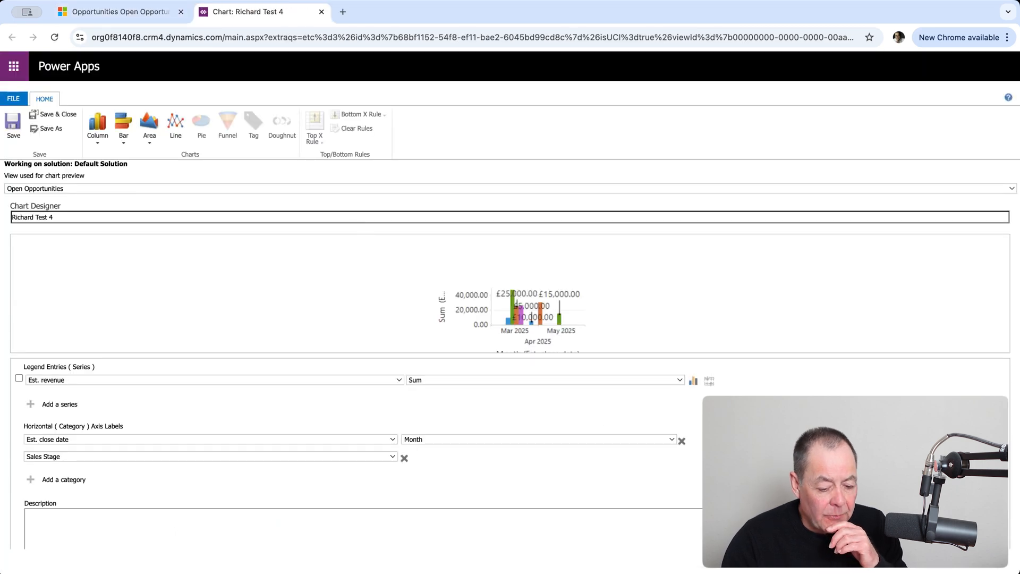
left_click(694, 382)
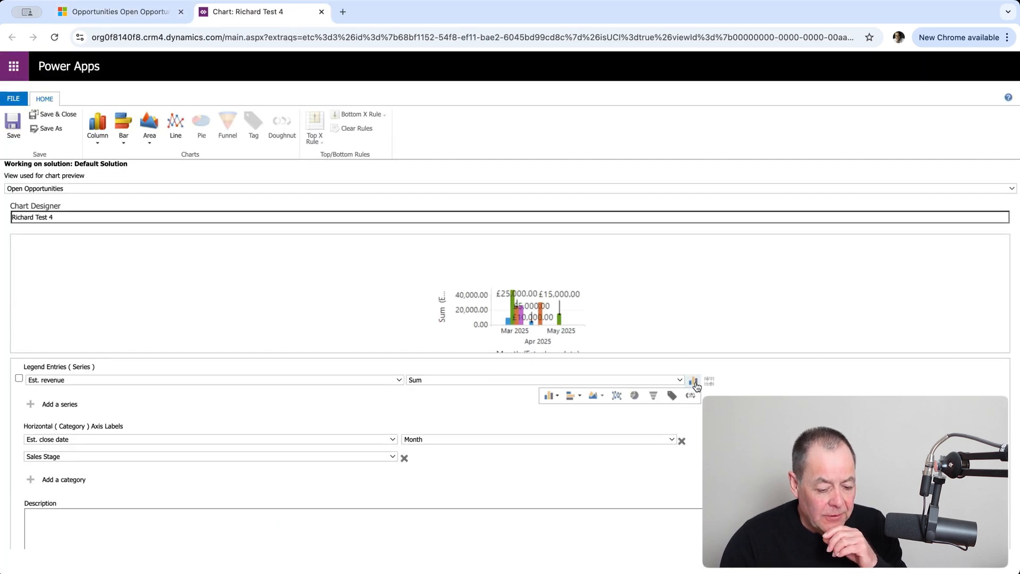
left_click(560, 398)
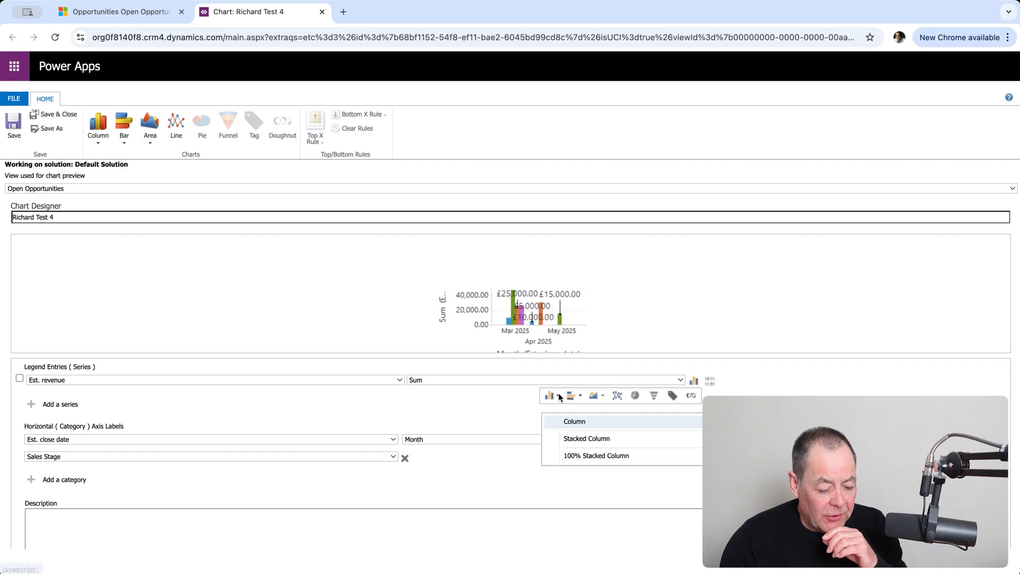
left_click(576, 438)
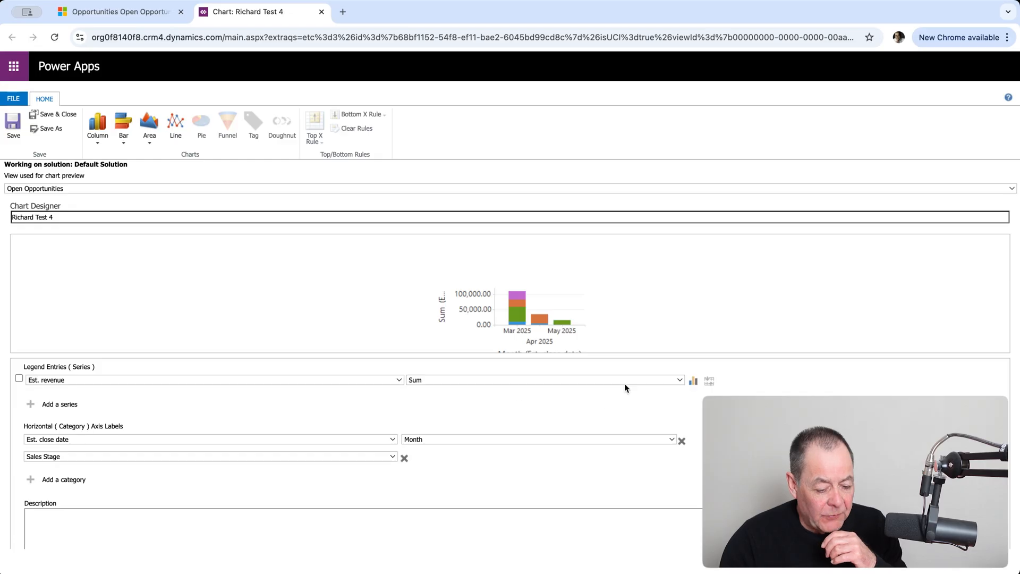
left_click(65, 114)
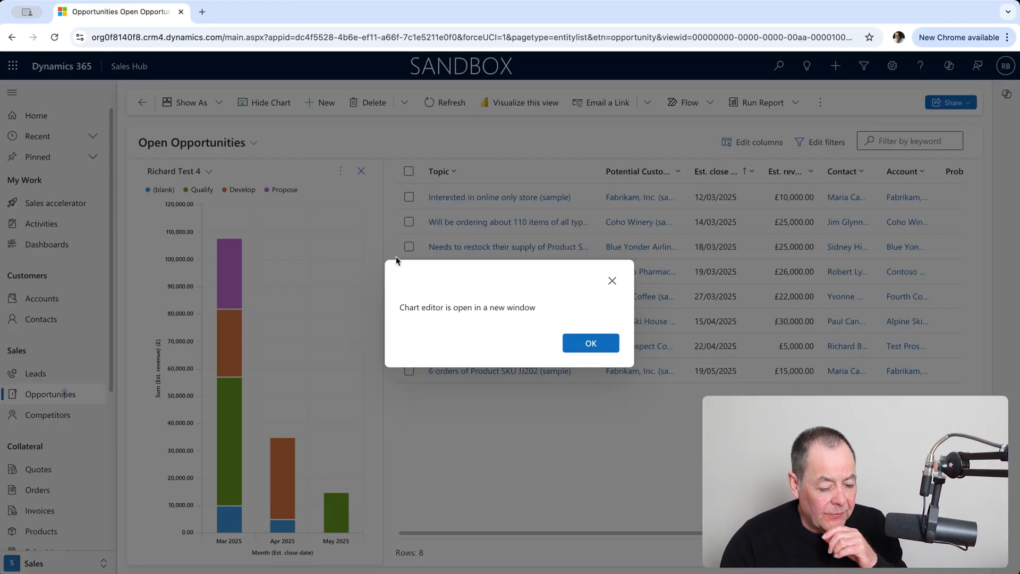
left_click(590, 343)
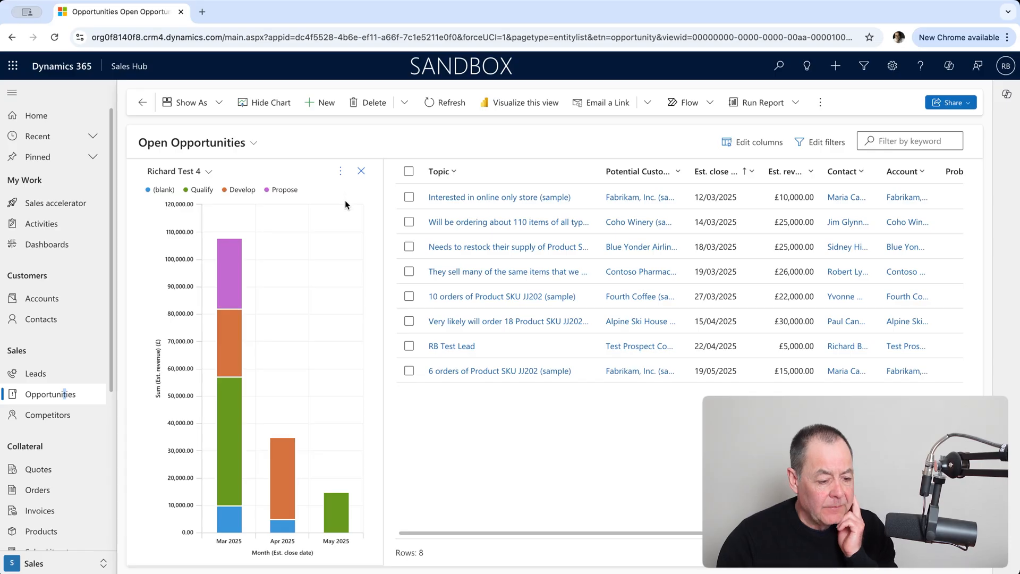
Change the opportunities chart to the 100% Stacked Column type and save it.
left_click(344, 174)
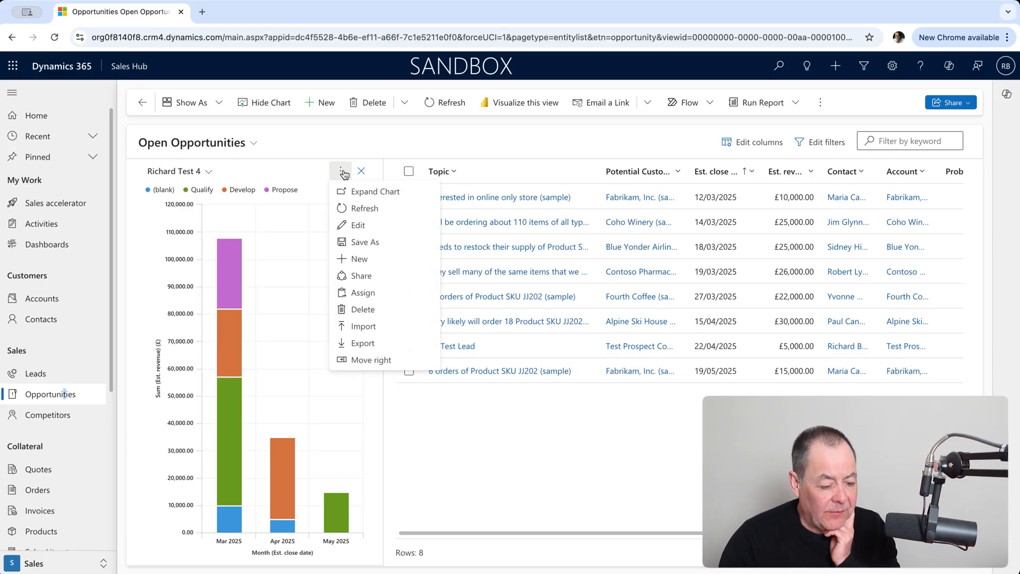
left_click(384, 228)
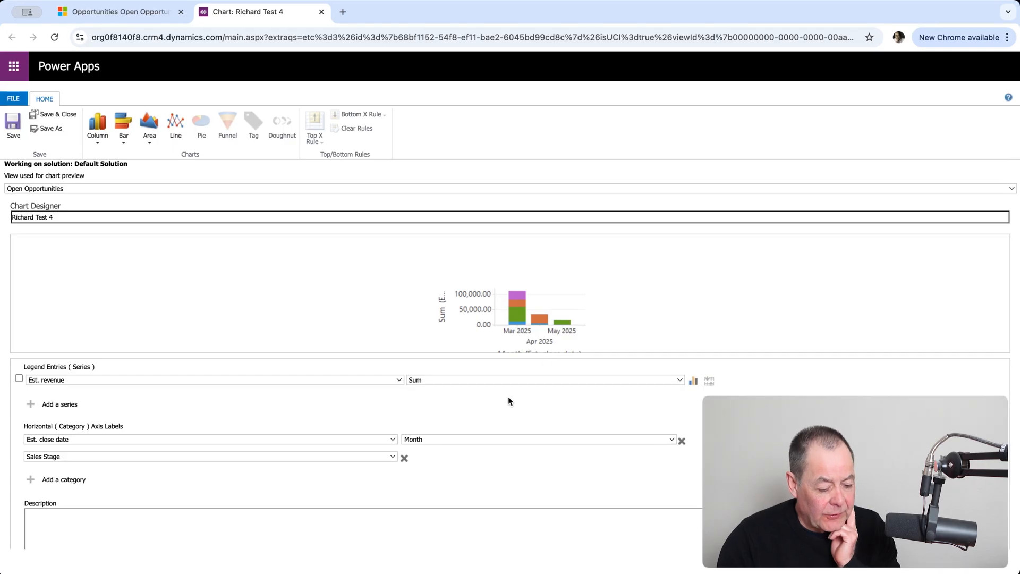
left_click(694, 383)
left_click(556, 398)
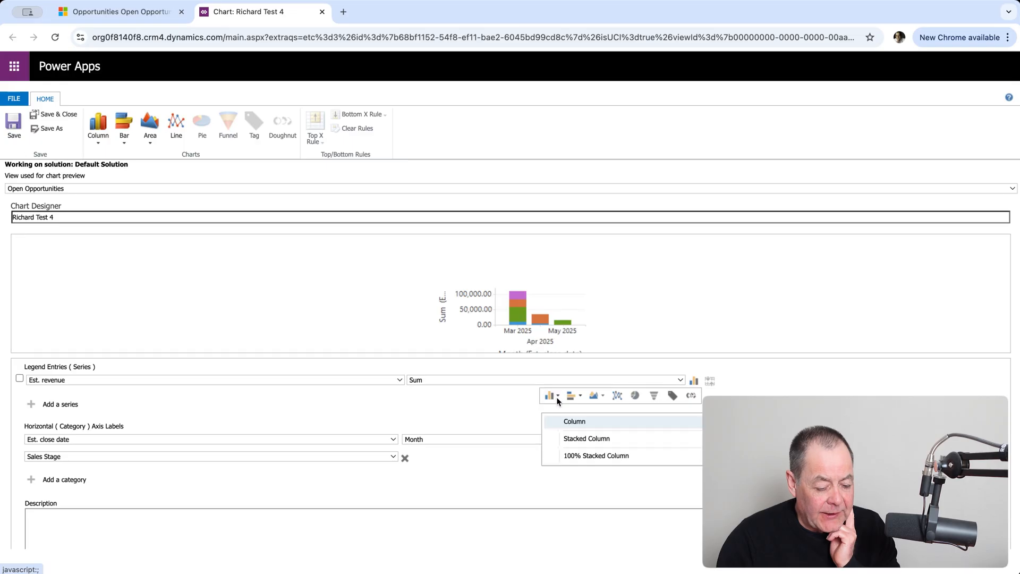
left_click(597, 455)
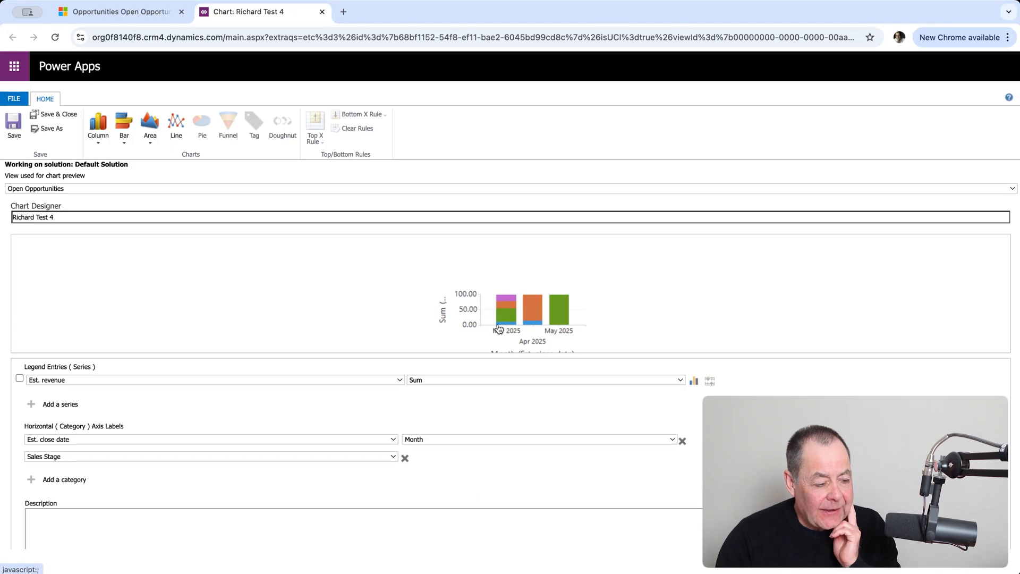
left_click(65, 117)
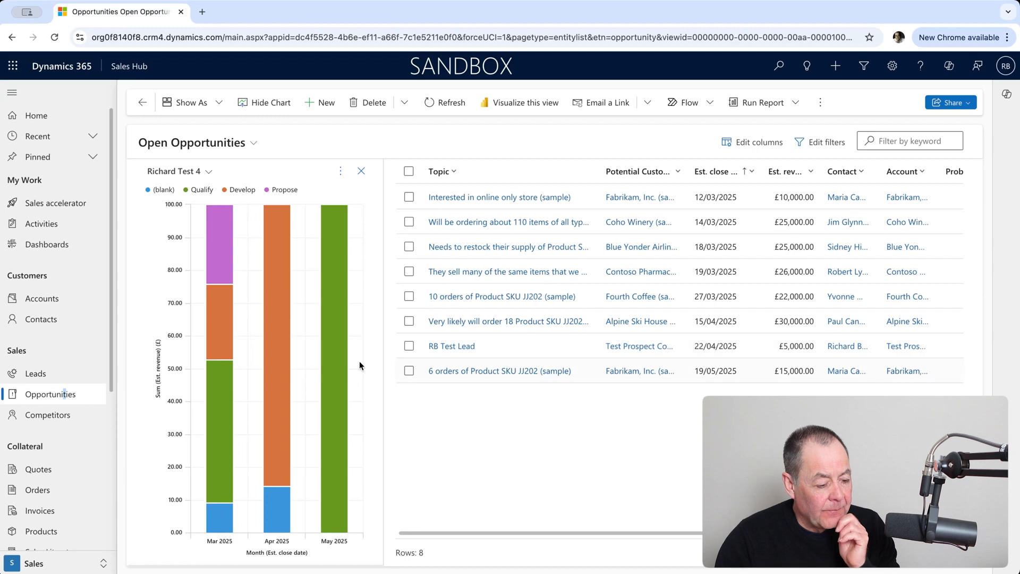
Switch the opportunities chart to the Stacked Bar type, save it and return to the opportunities view.
mouse_move(322, 260)
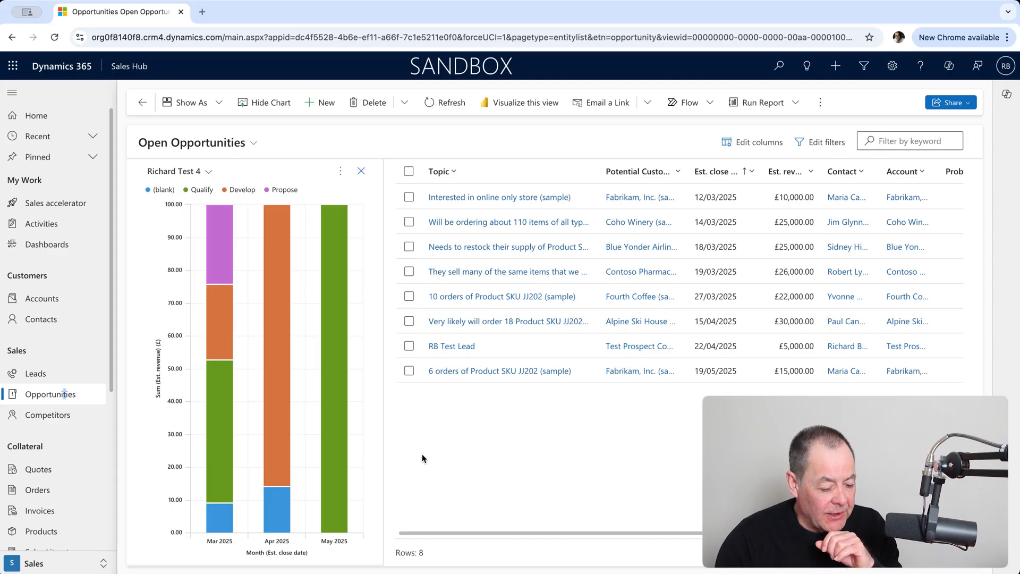
left_click(342, 172)
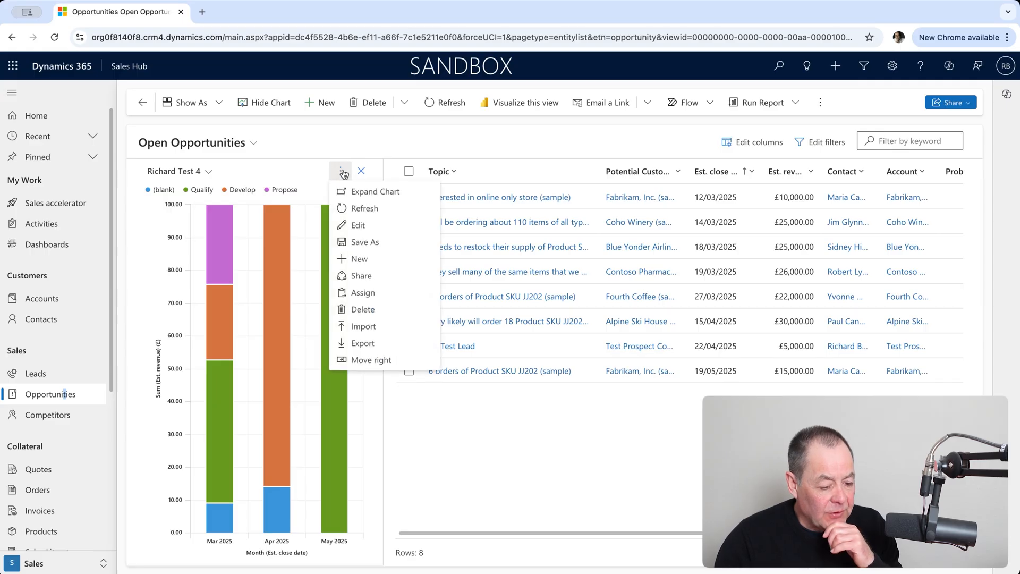
left_click(371, 228)
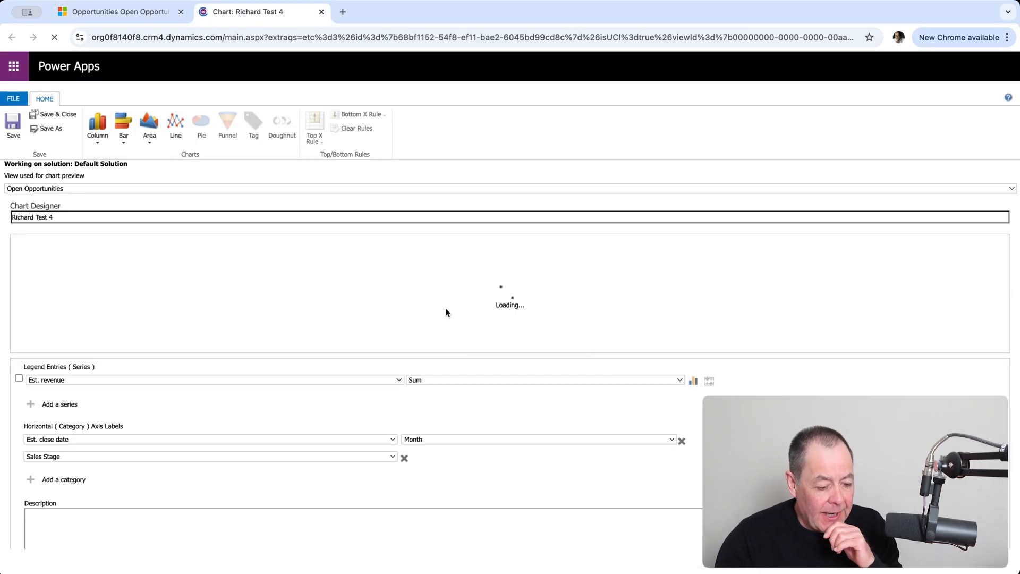
left_click(690, 384)
left_click(580, 396)
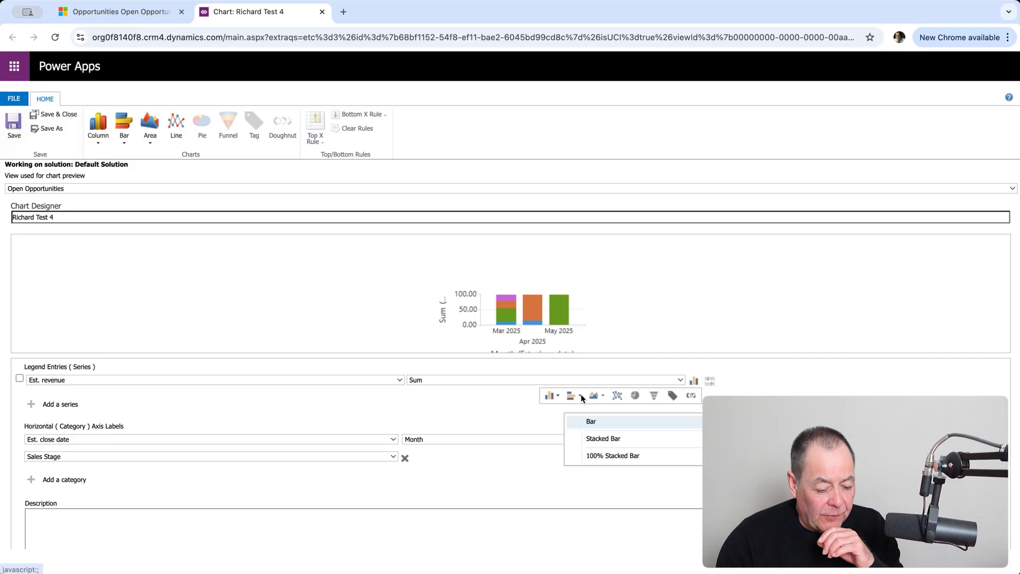
left_click(611, 440)
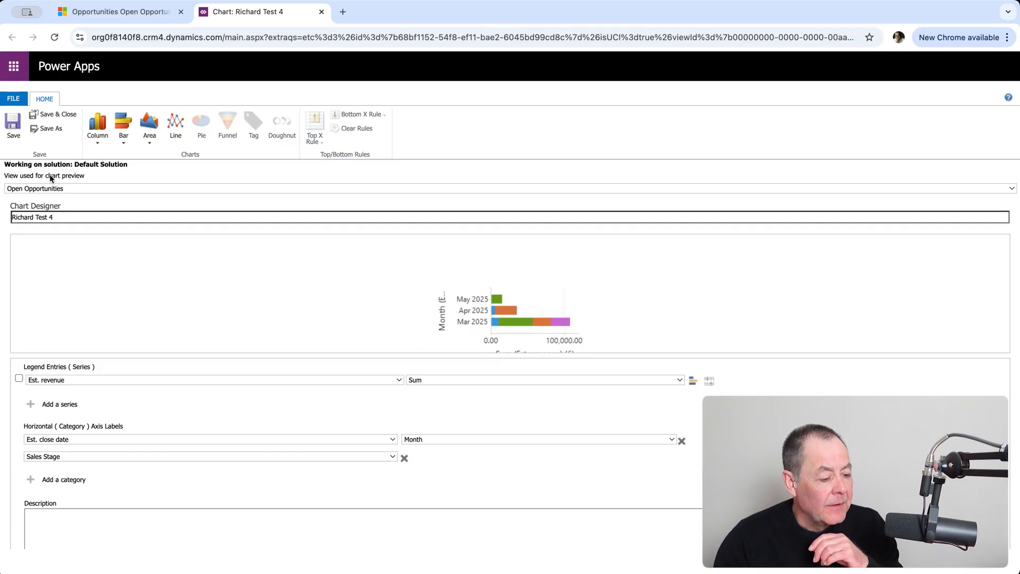
left_click(60, 113)
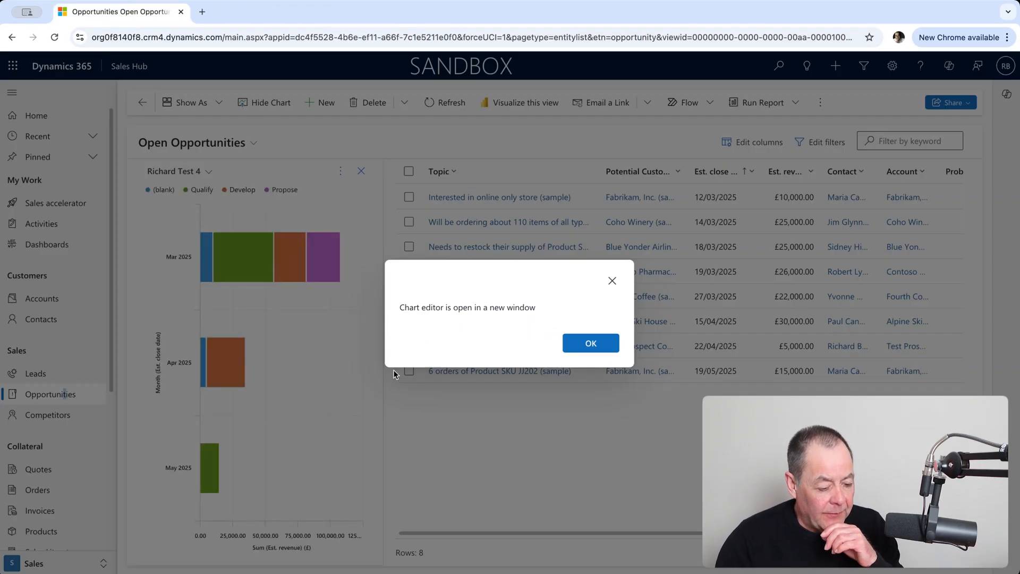
left_click(590, 346)
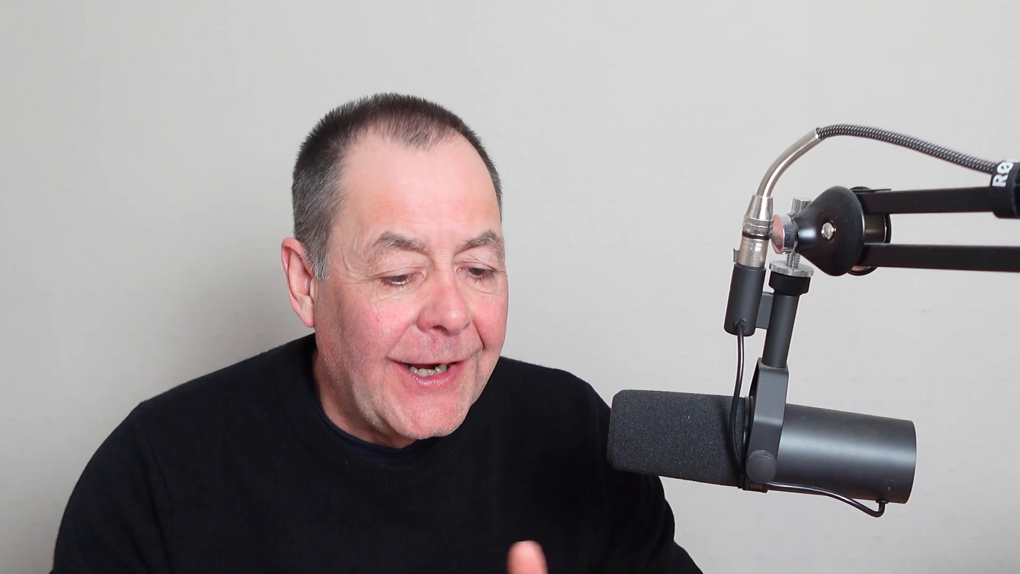